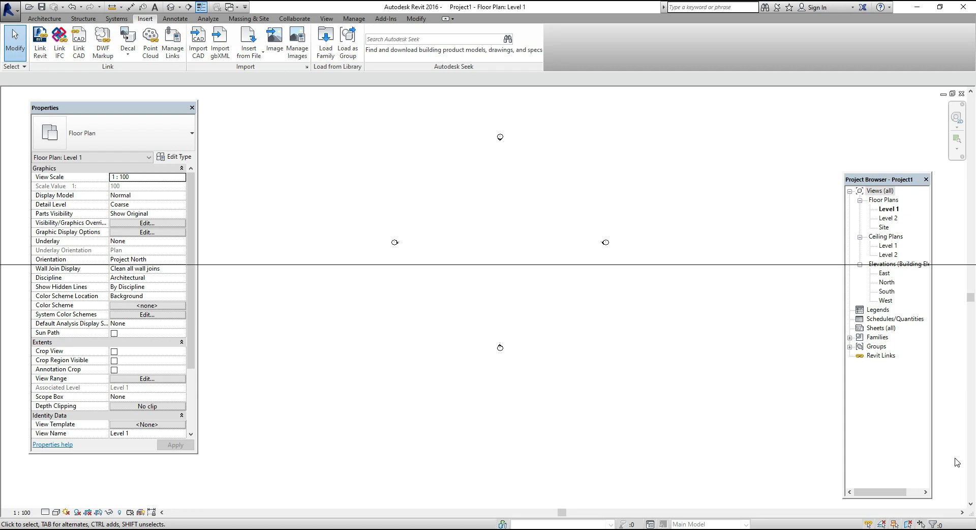
Check the length format in the project units, keeping millimetres with 0 decimal places
middle_drag(524, 362, 497, 400)
scroll(425, 193, up, 1)
middle_drag(487, 213, 481, 224)
key(u)
key(n)
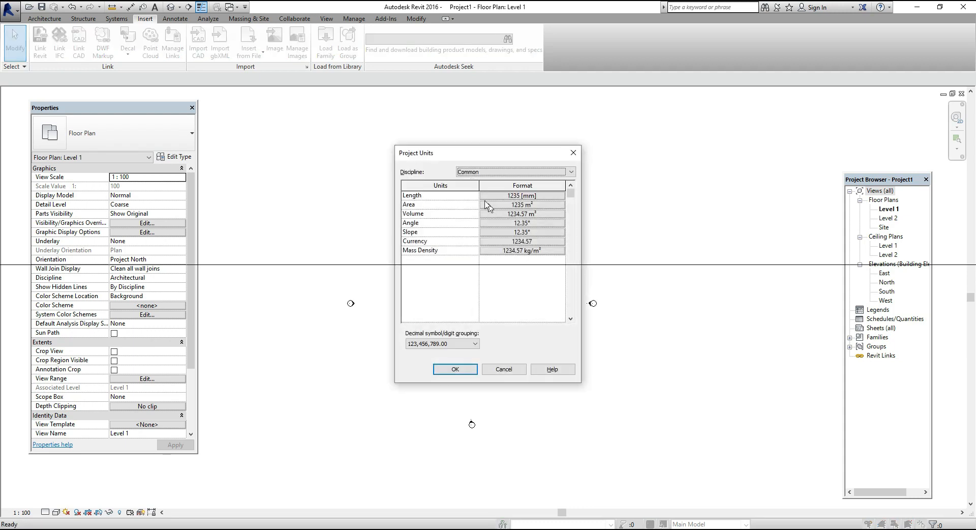
click(541, 198)
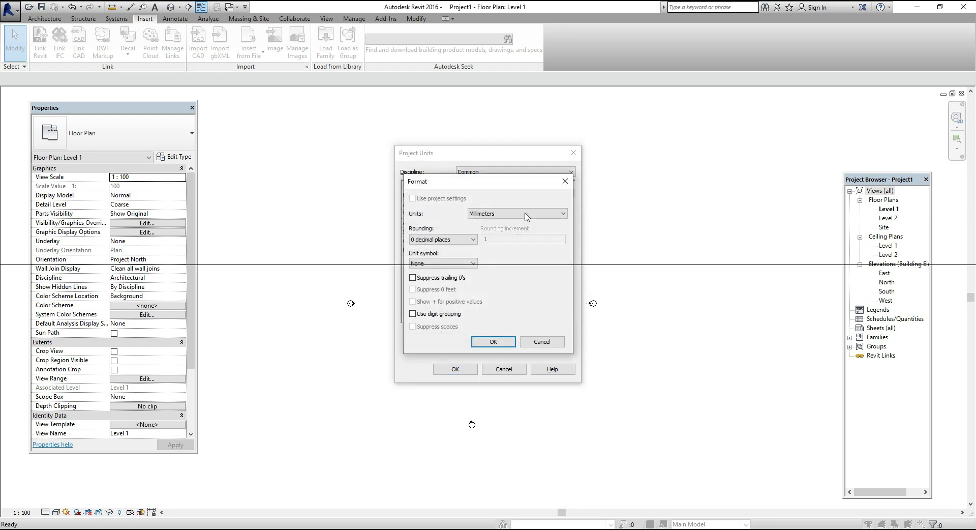
click(565, 182)
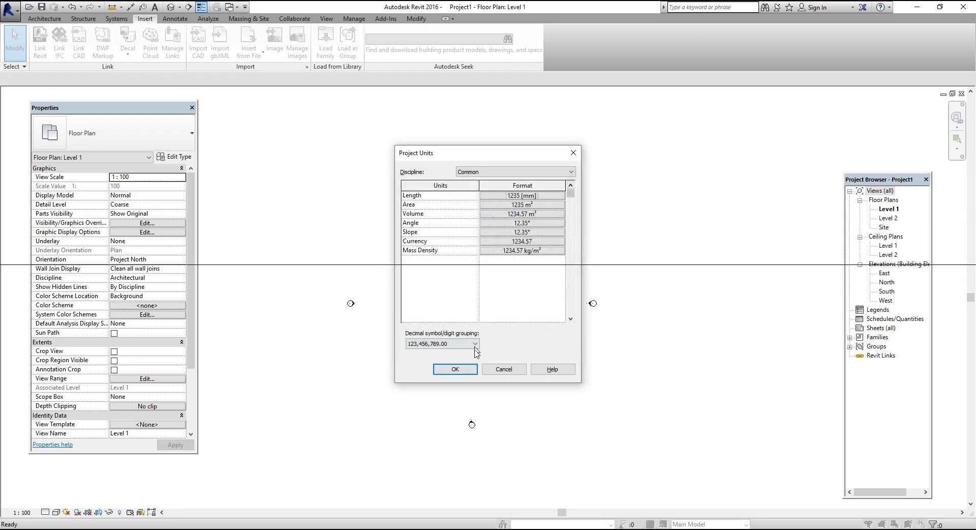
click(455, 369)
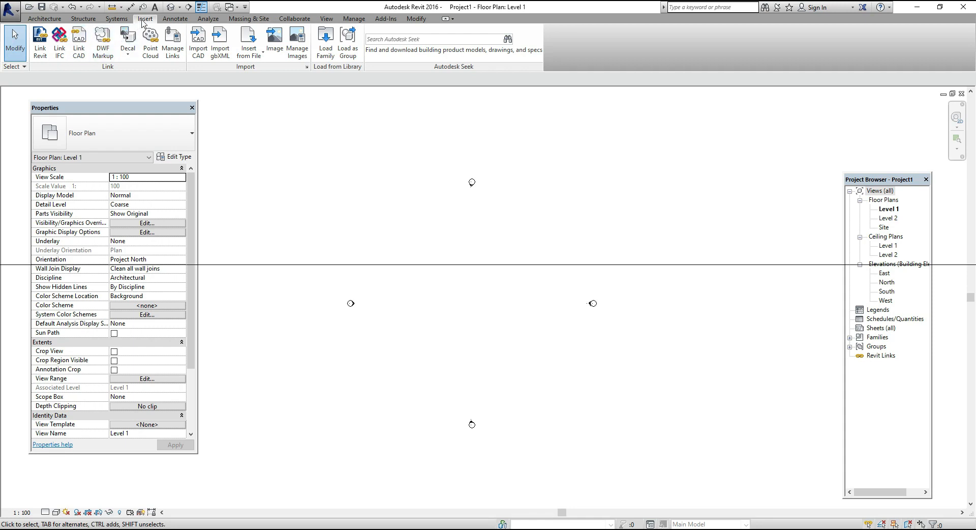
Import the CAD file Drawing2.dwg into the Level 1 floor plan with auto-detected units and origin-to-origin positioning
click(198, 50)
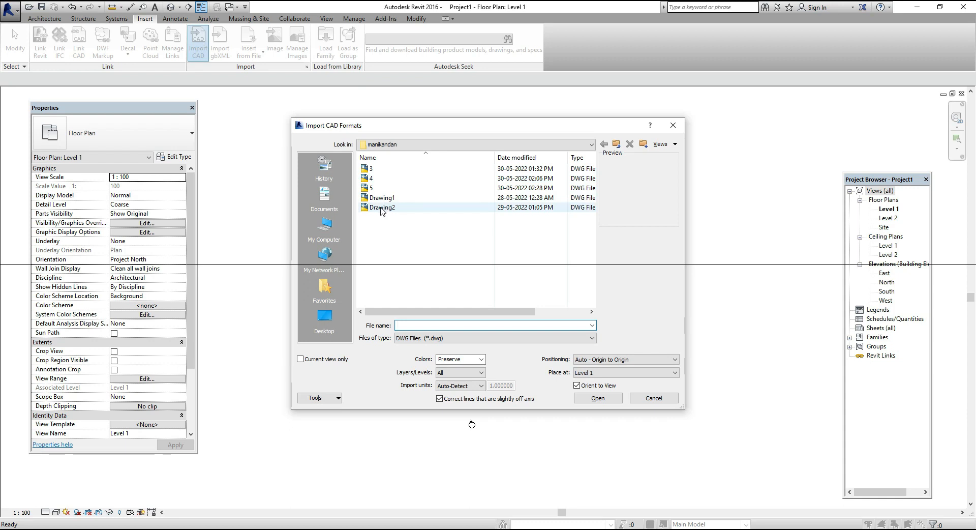
click(385, 207)
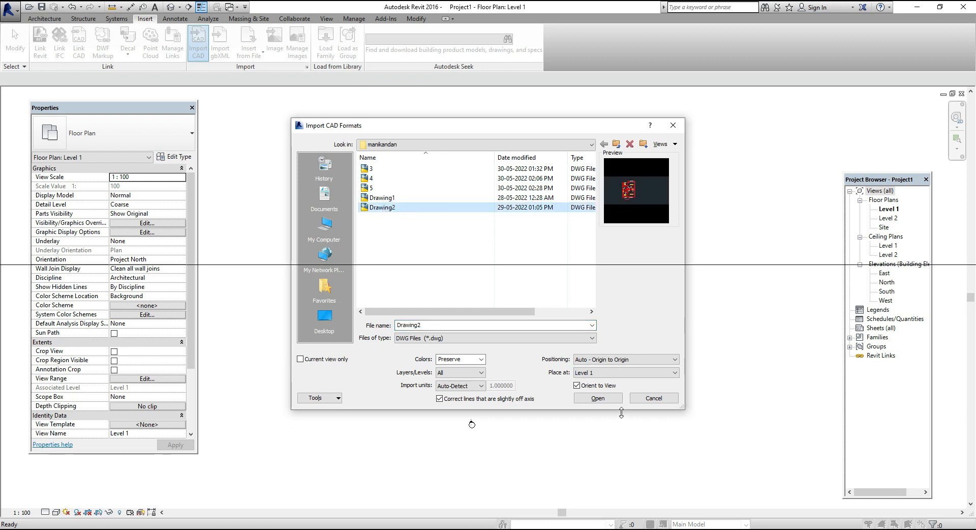
click(443, 375)
click(606, 404)
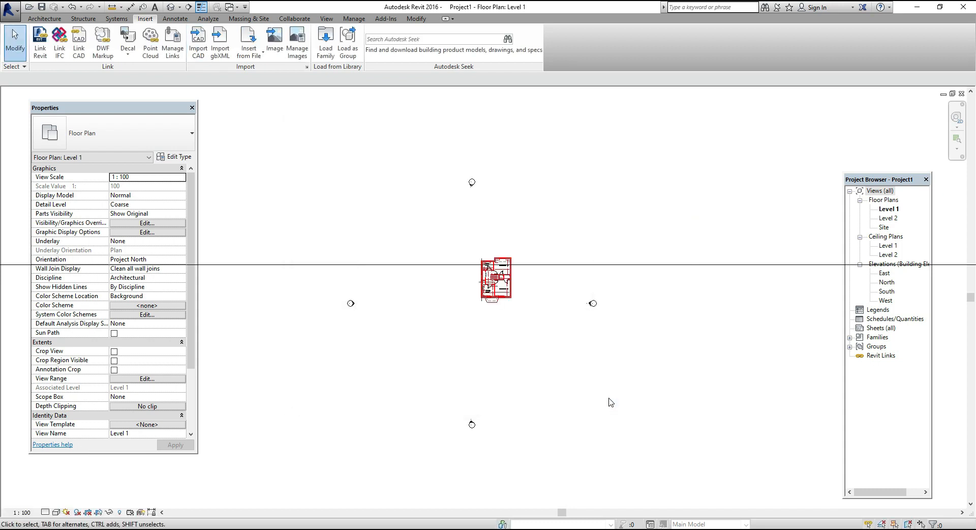
Try to move the imported floor plan drawing westward between the elevation markers
scroll(491, 272, up, 5)
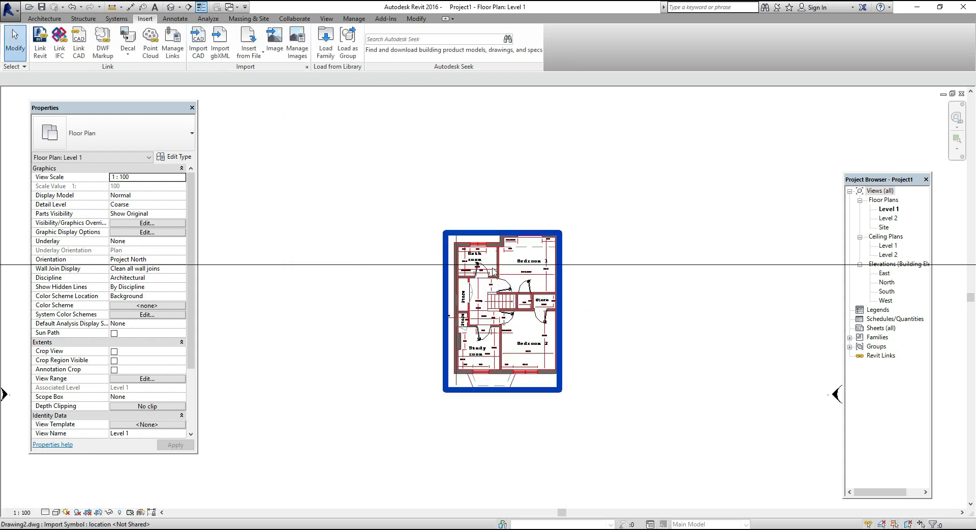
scroll(493, 271, down, 10)
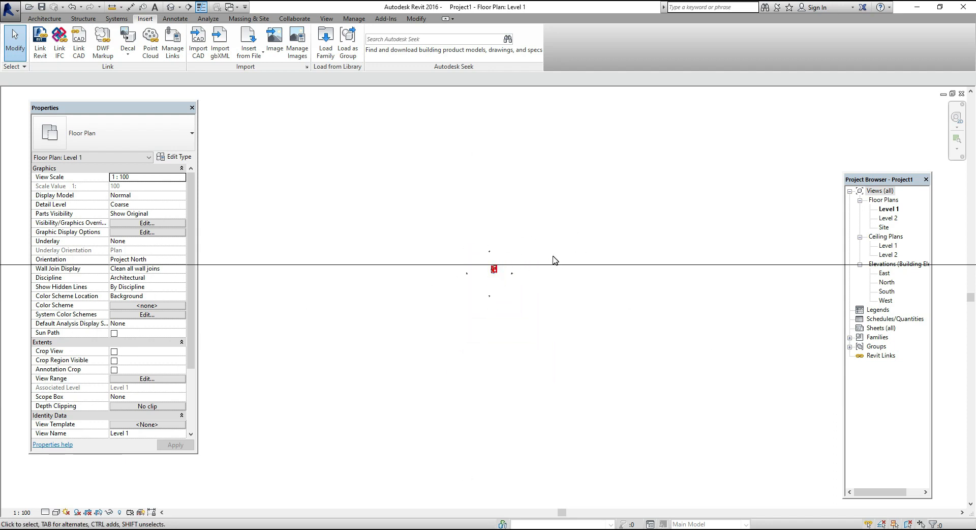
scroll(508, 266, up, 4)
scroll(486, 275, up, 2)
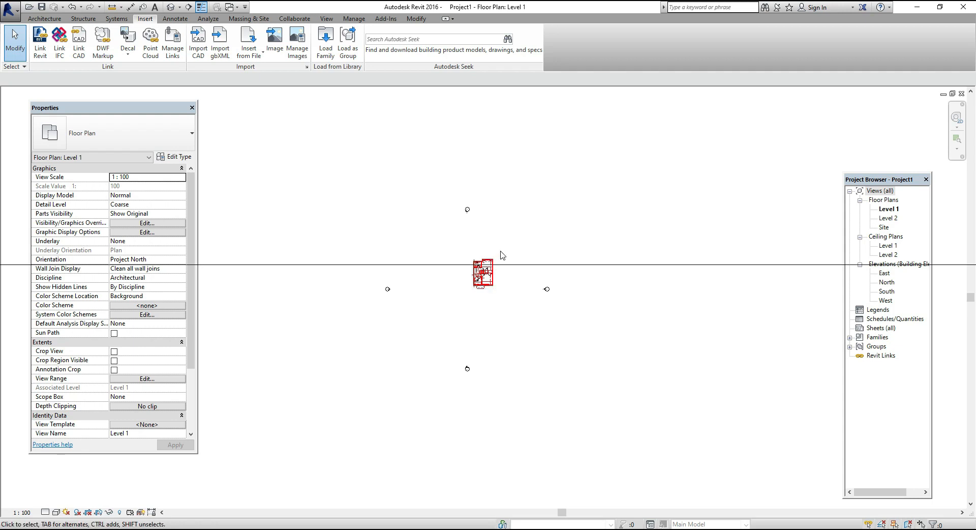
scroll(473, 274, up, 3)
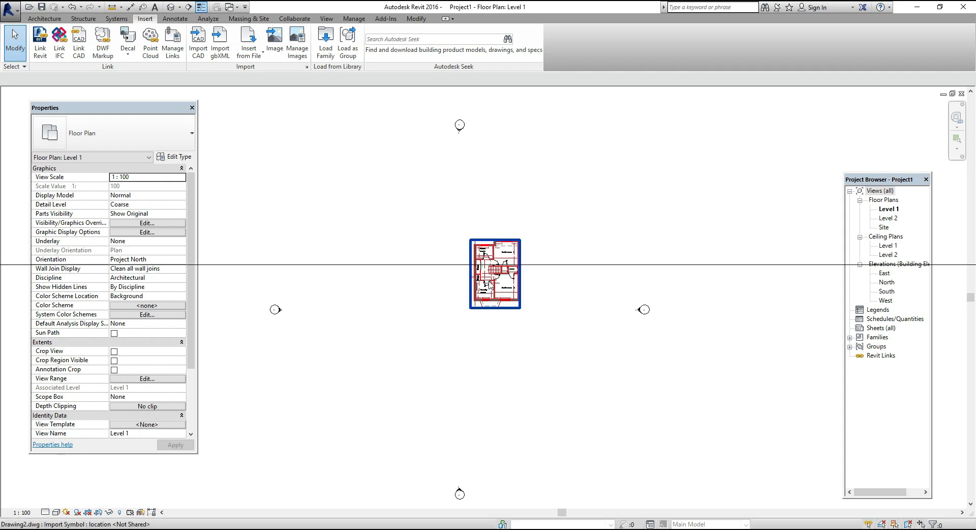
click(504, 270)
scroll(503, 271, up, 4)
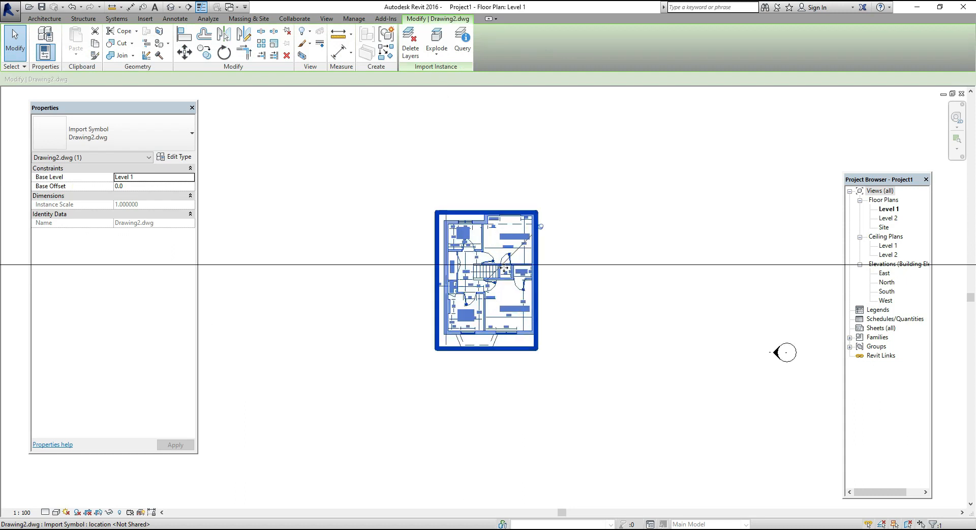
click(184, 52)
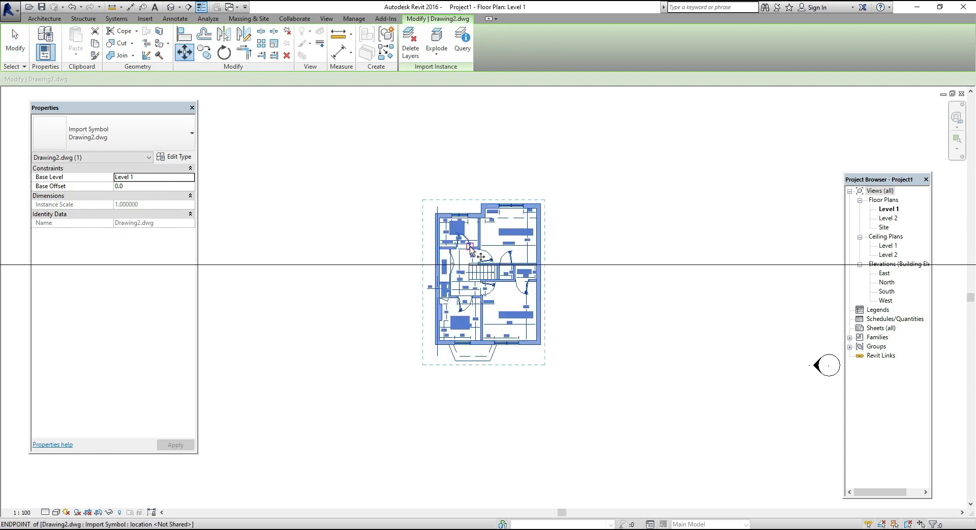
click(572, 246)
click(311, 294)
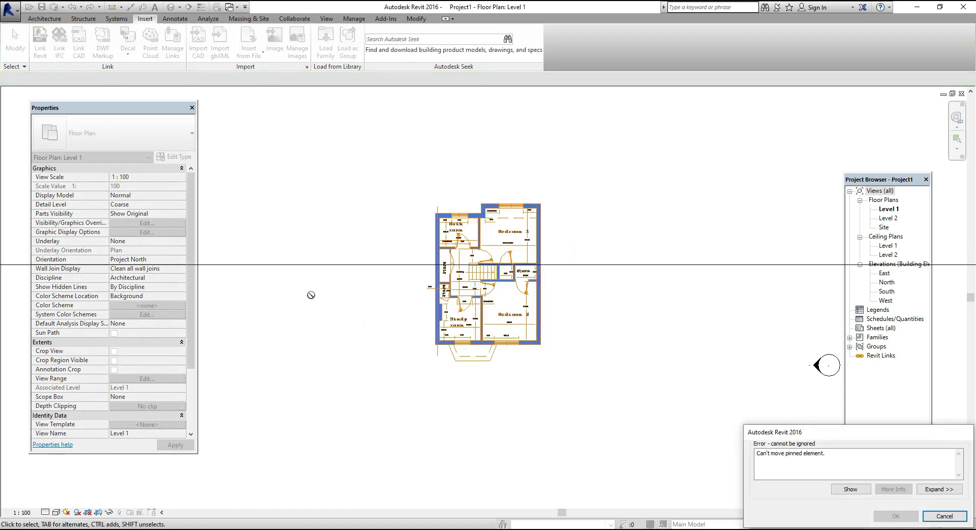
click(959, 517)
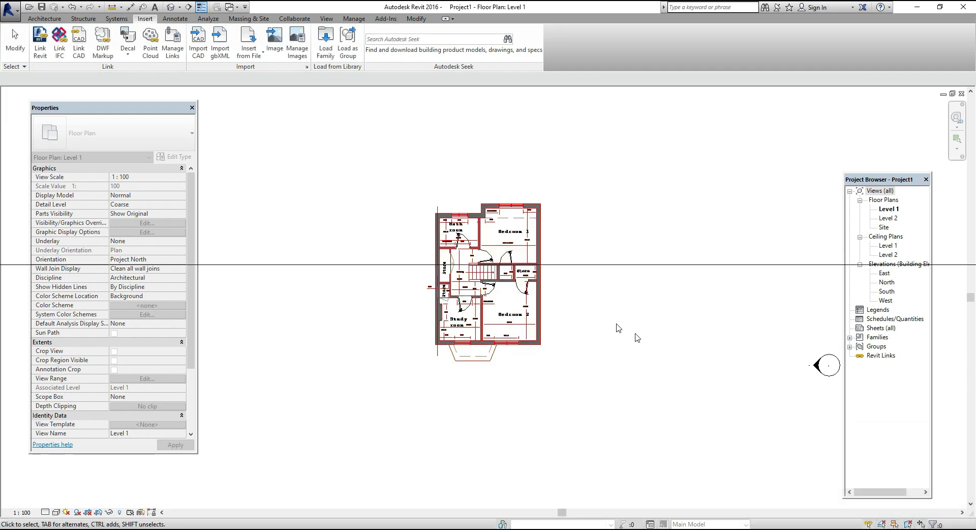
Select the imported Drawing2.dwg plan and unpin it
scroll(531, 274, up, 1)
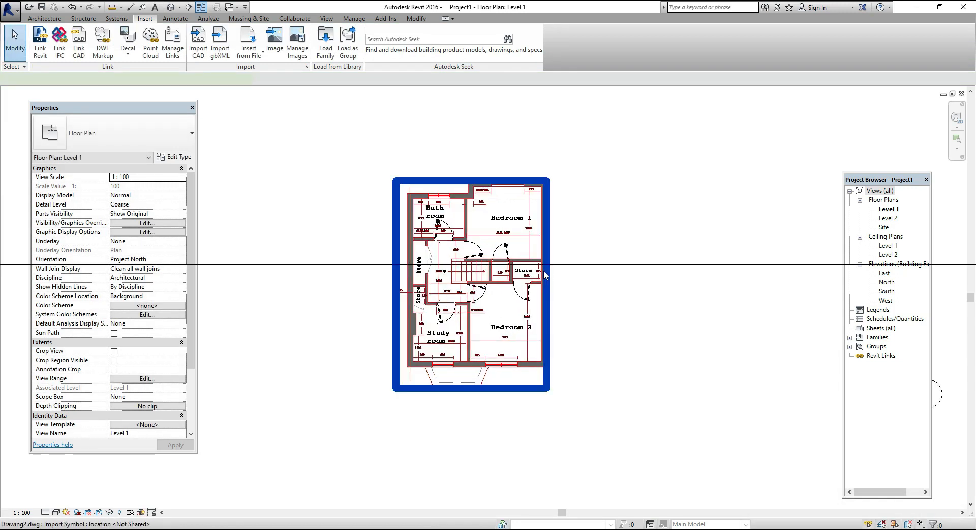
click(547, 274)
scroll(470, 299, up, 2)
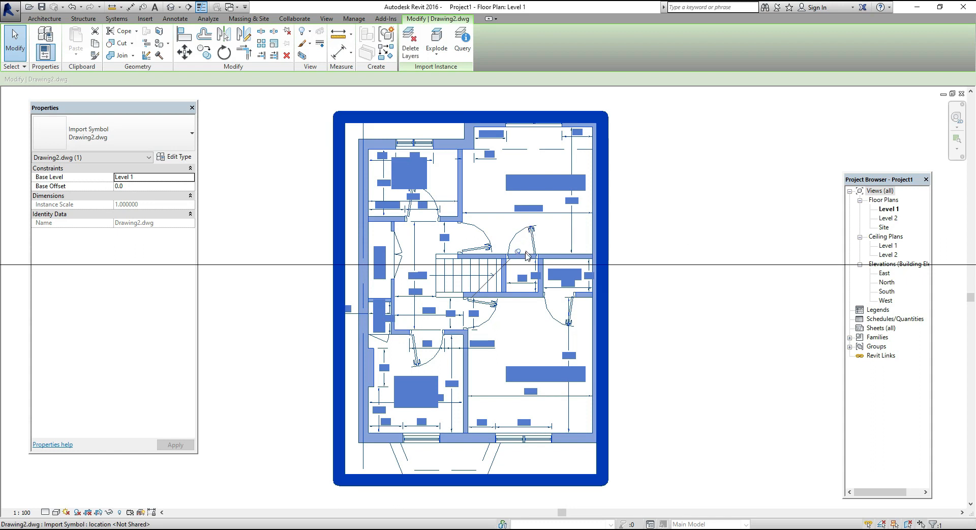
click(518, 252)
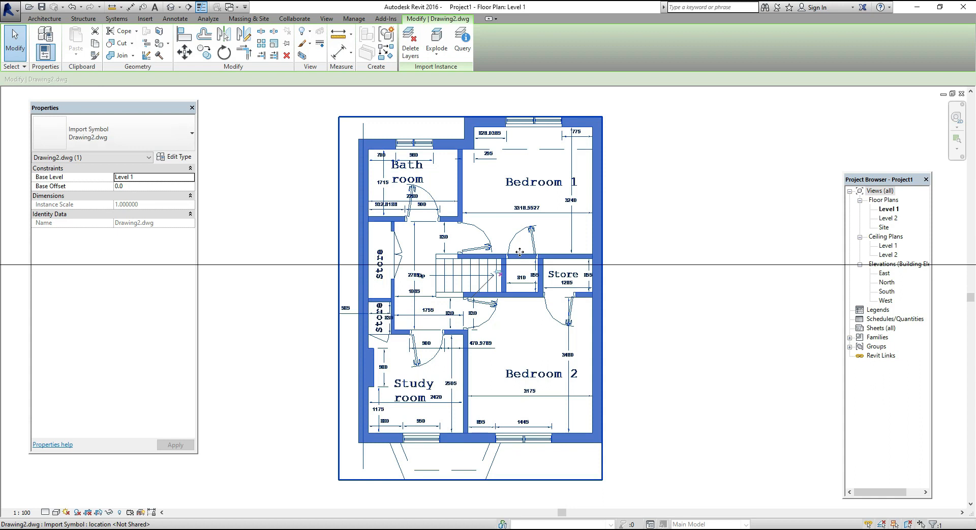
Move the unpinned drawing diagonally down to the middle of the four elevation markers and deselect it
scroll(635, 239, down, 3)
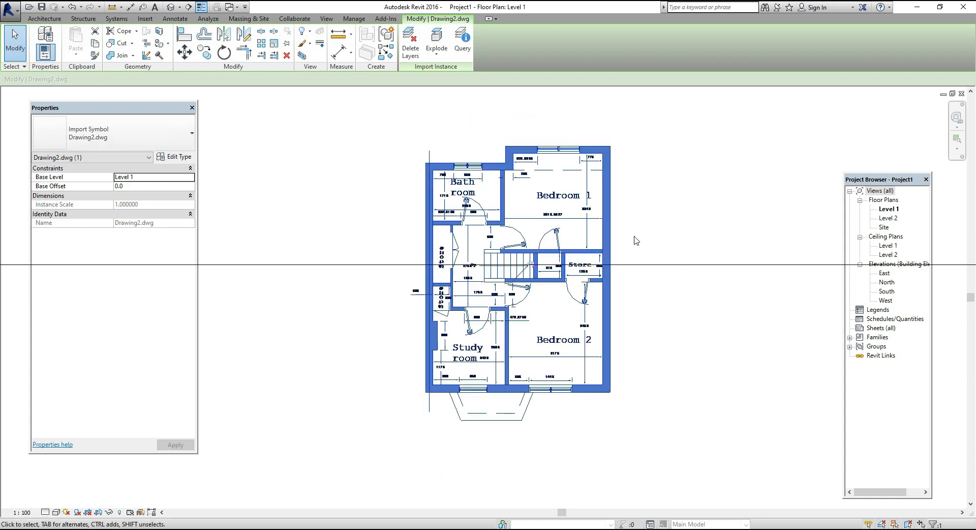
key(Escape)
click(535, 197)
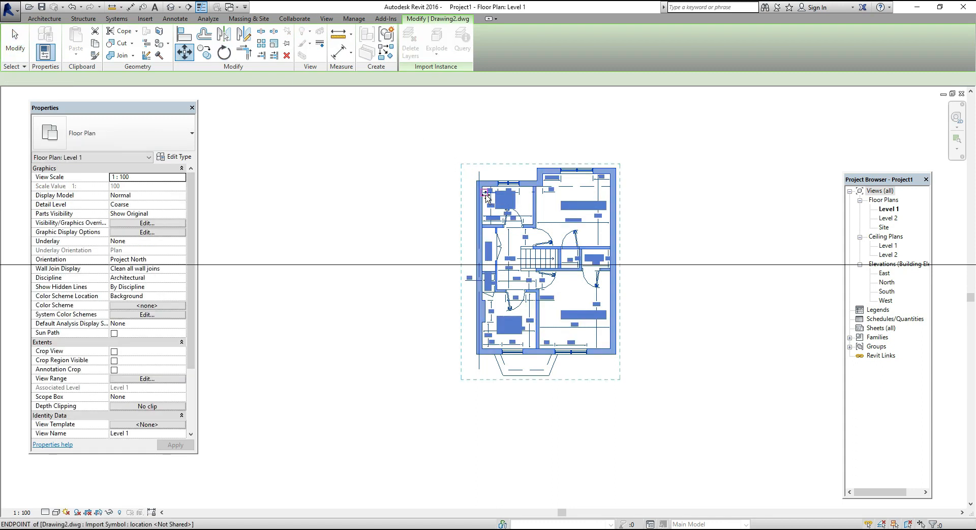
click(485, 195)
scroll(485, 195, down, 4)
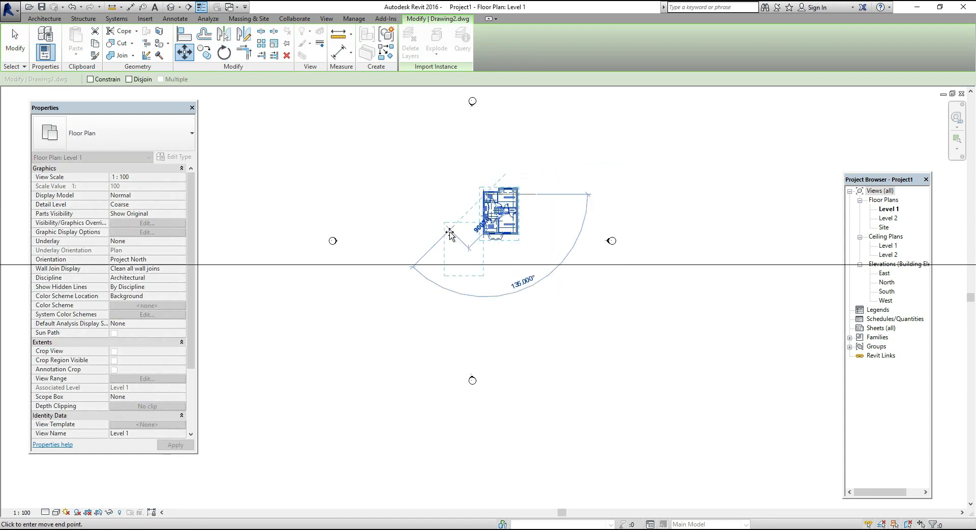
click(450, 234)
scroll(465, 272, up, 4)
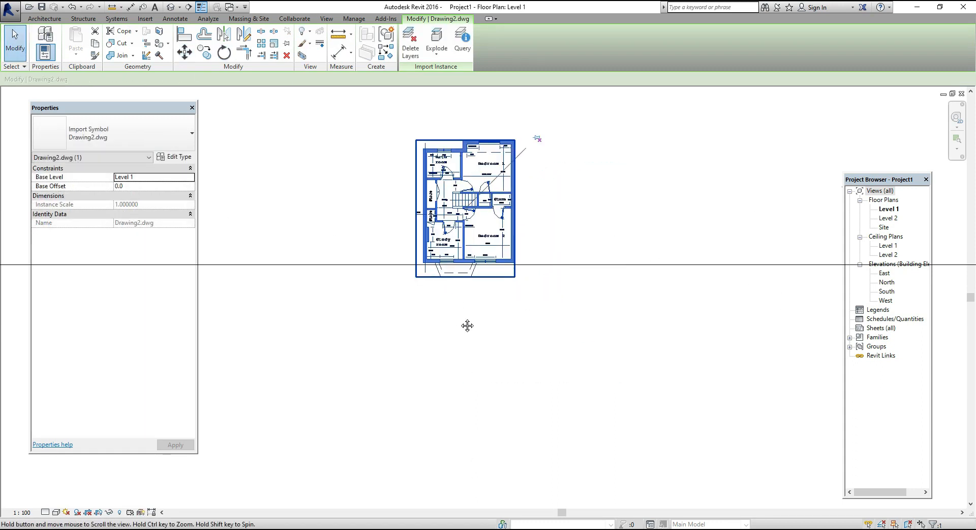
middle_drag(467, 325, 466, 351)
scroll(584, 318, up, 1)
click(584, 318)
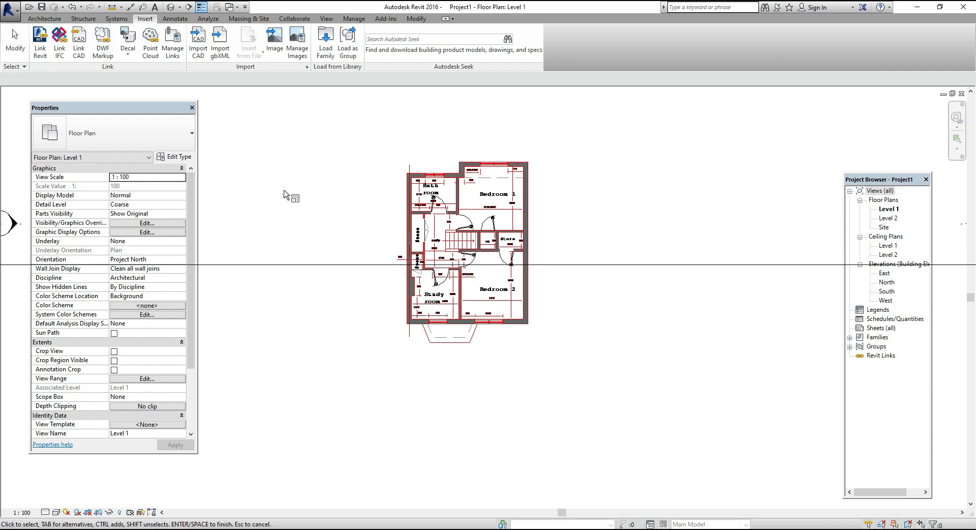
Scale the imported drawing graphically, using the thickness of the west exterior wall as reference and setting it to 230 mm
click(420, 189)
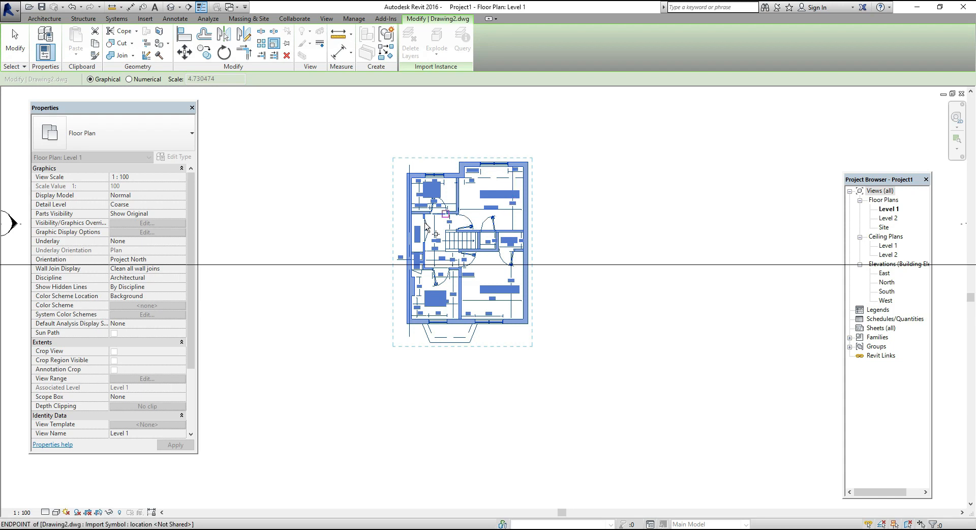
scroll(399, 254, up, 5)
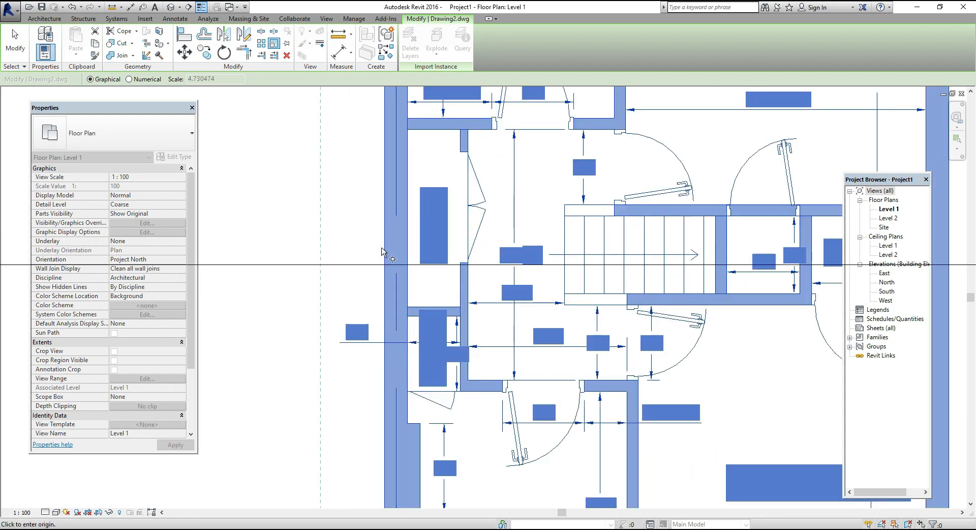
click(384, 249)
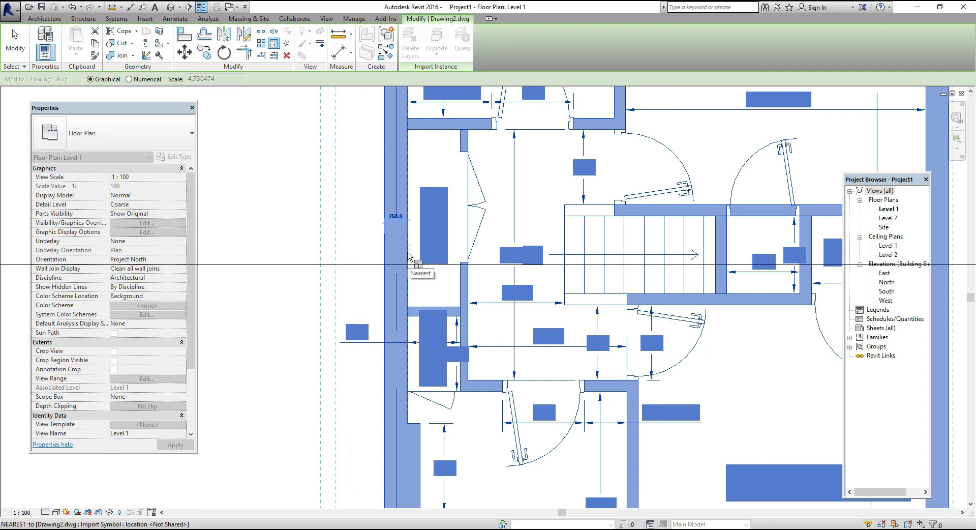
click(408, 257)
text(230)
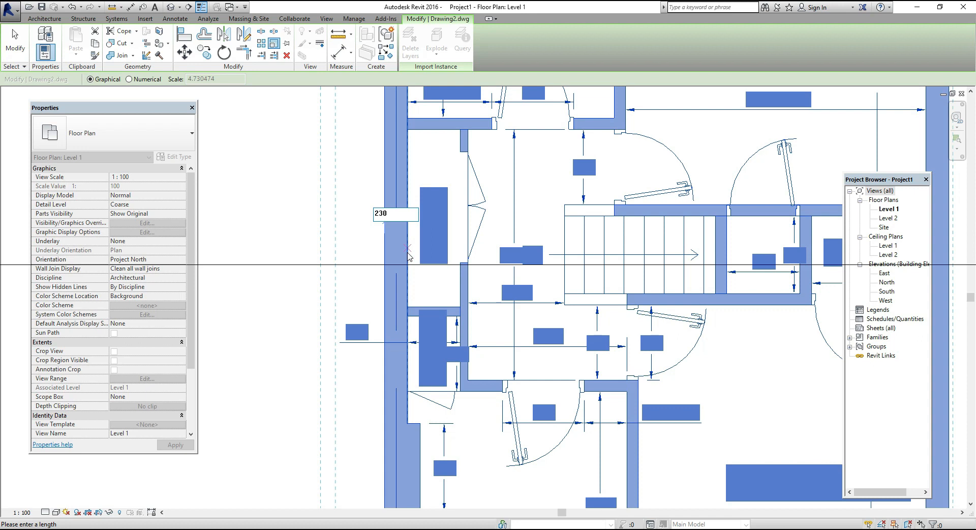
key(Return)
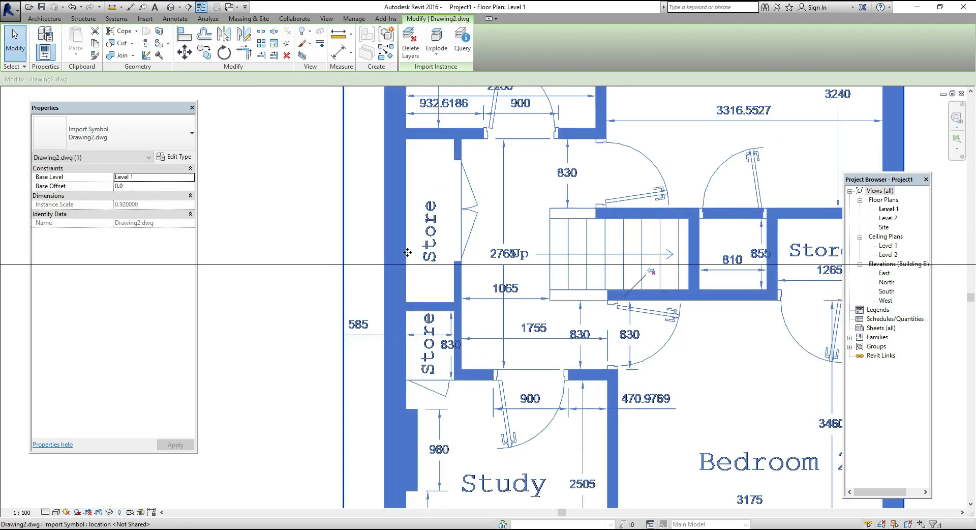
scroll(340, 368, down, 1)
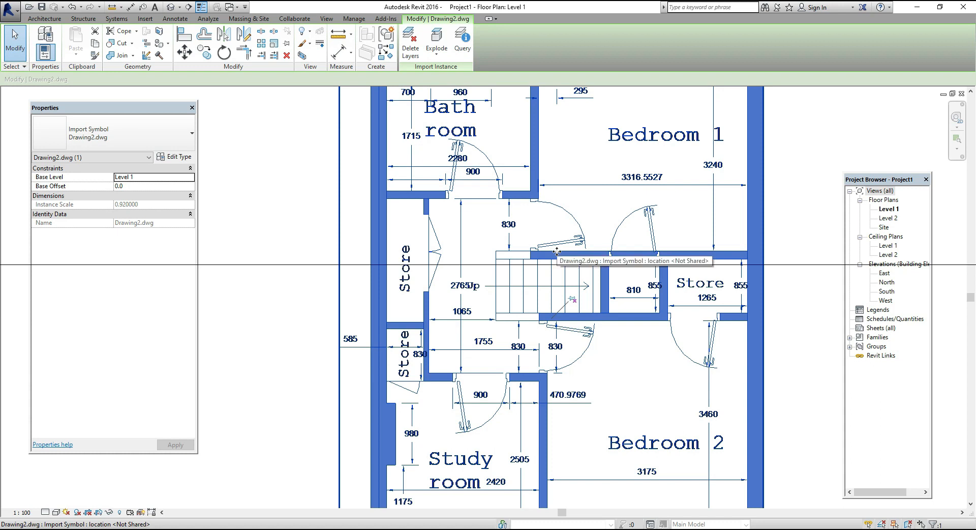
key(Escape)
scroll(556, 252, up, 2)
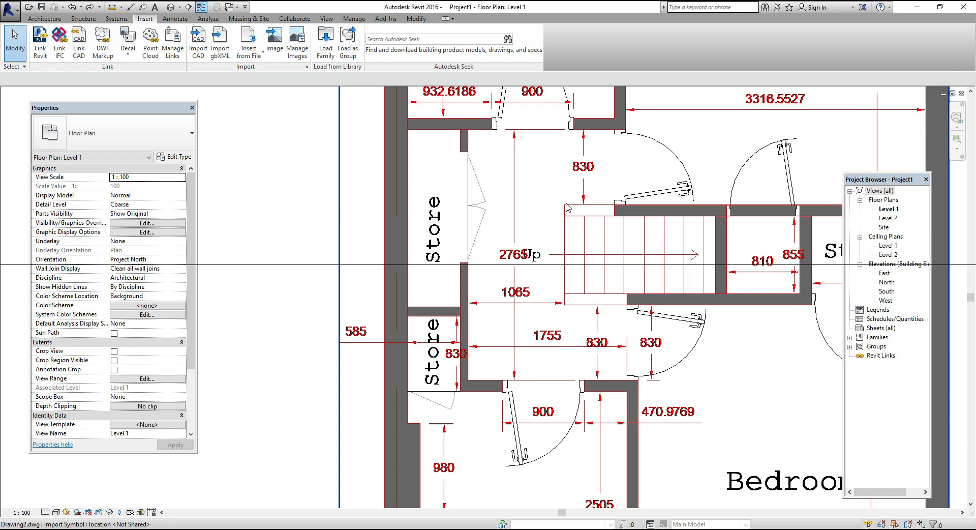
scroll(415, 176, down, 4)
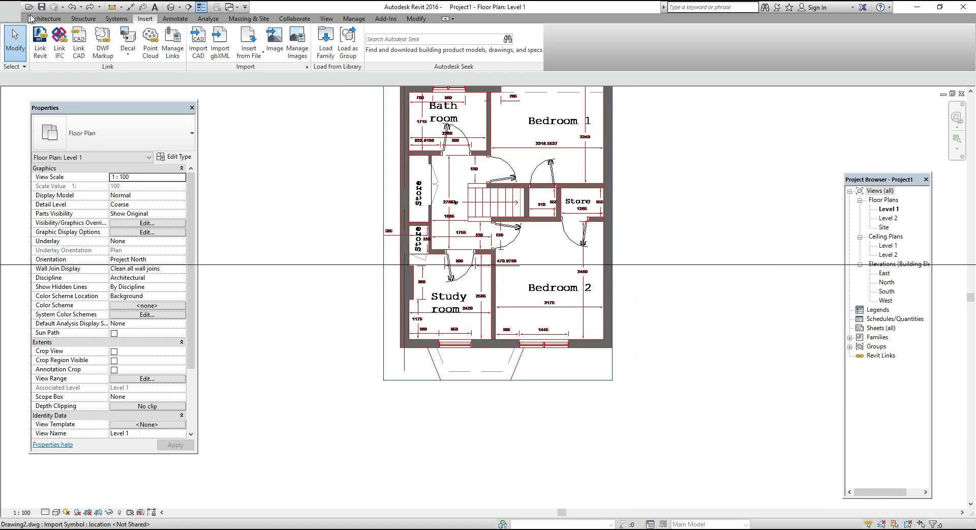
Switch to the architectural building tools
click(43, 18)
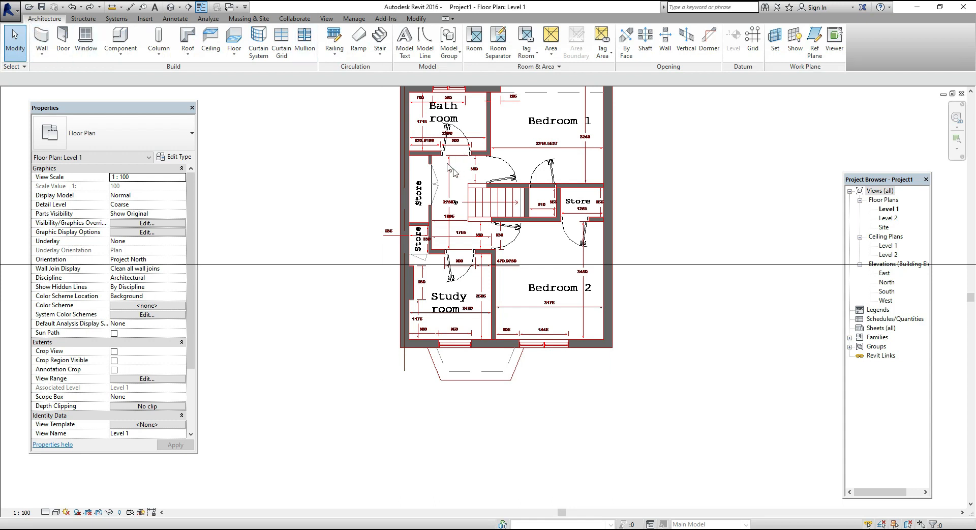